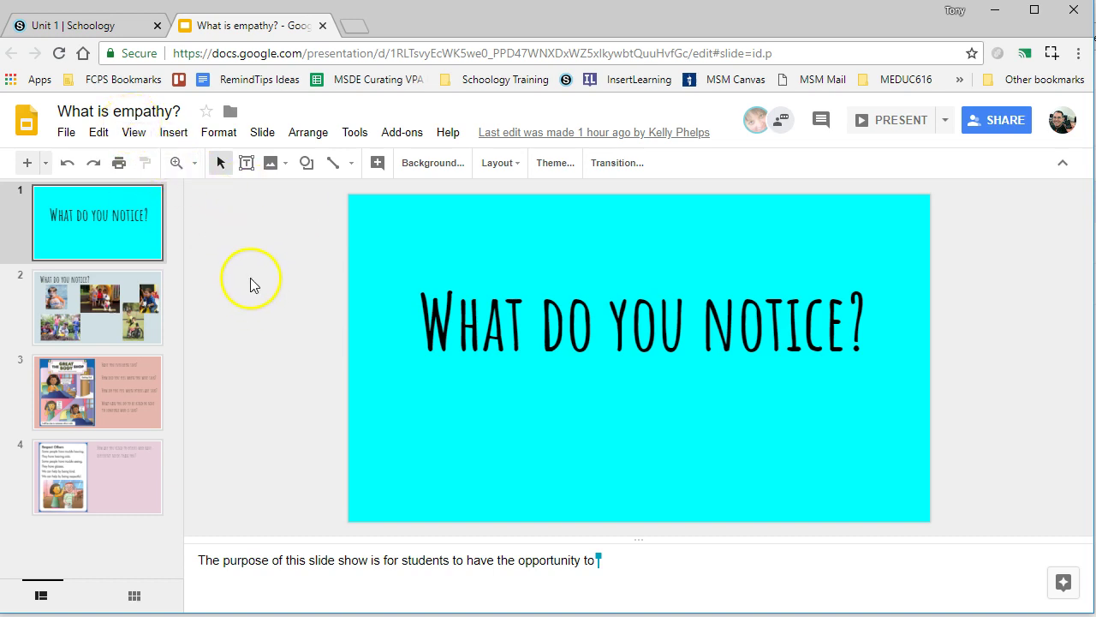
Open the Publish to the web settings for the 'What is empathy?' deck from the File menu
click(67, 133)
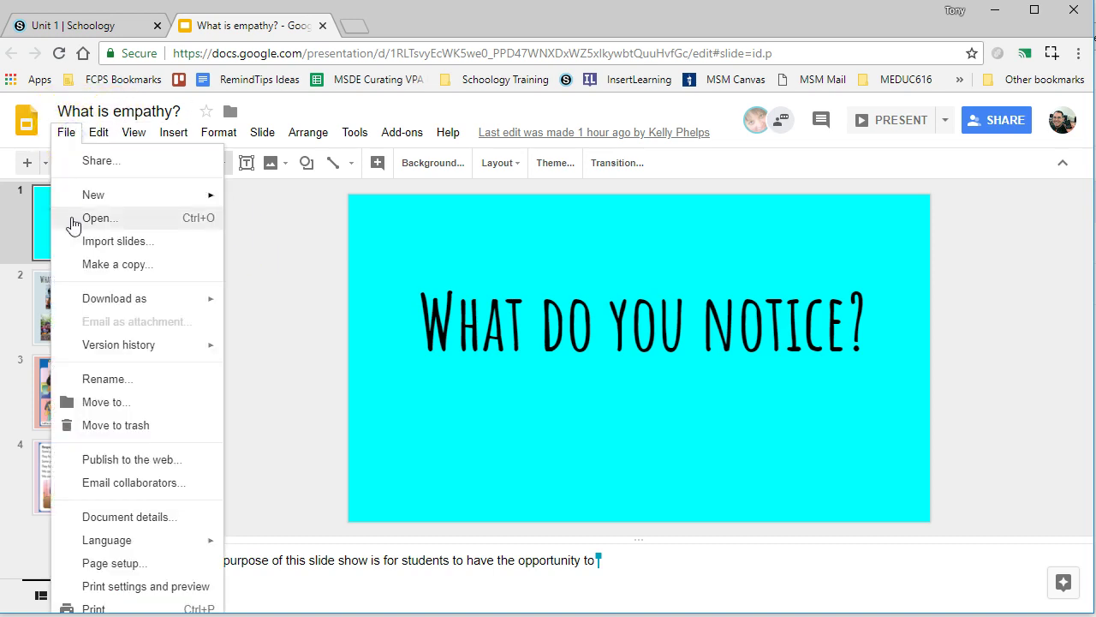
click(72, 467)
Choose embed publishing at Medium (960x569) size and request publishing the deck
click(397, 306)
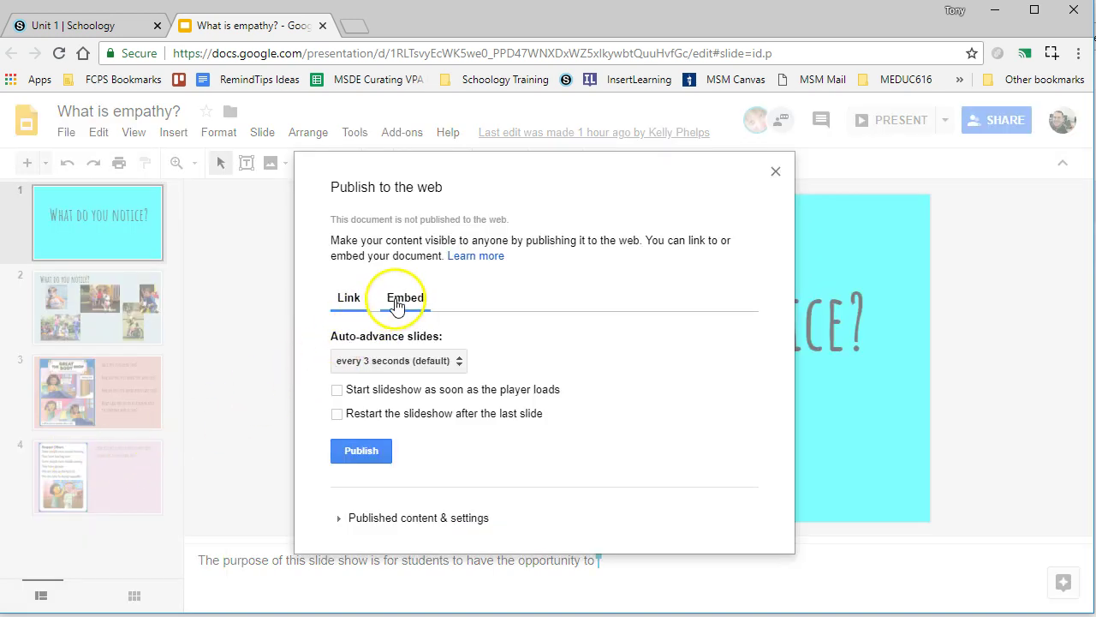
click(401, 300)
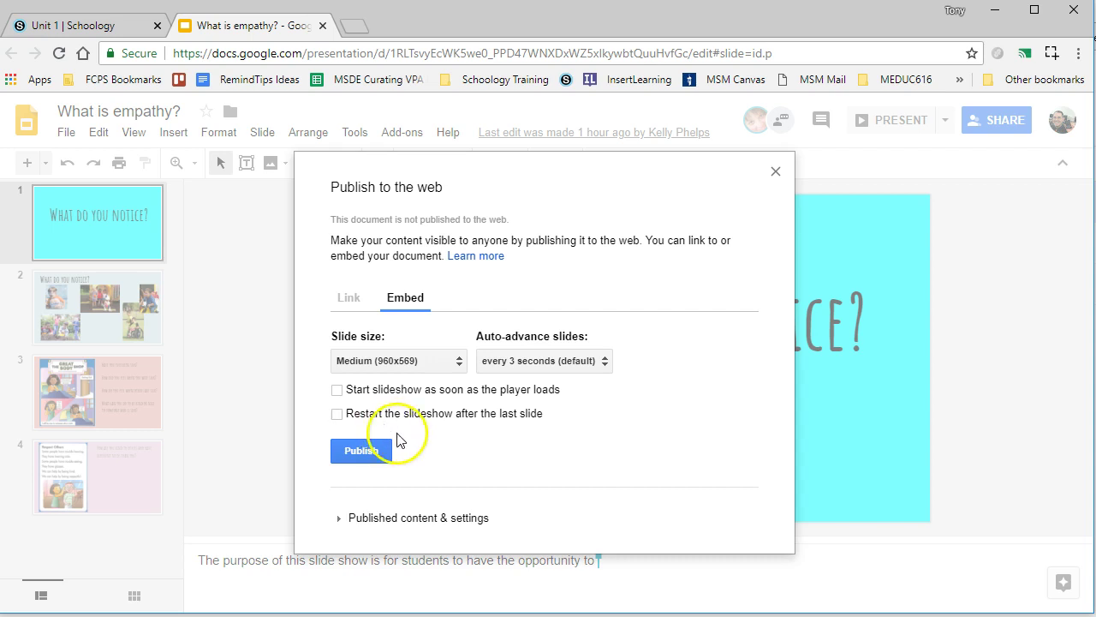
click(362, 452)
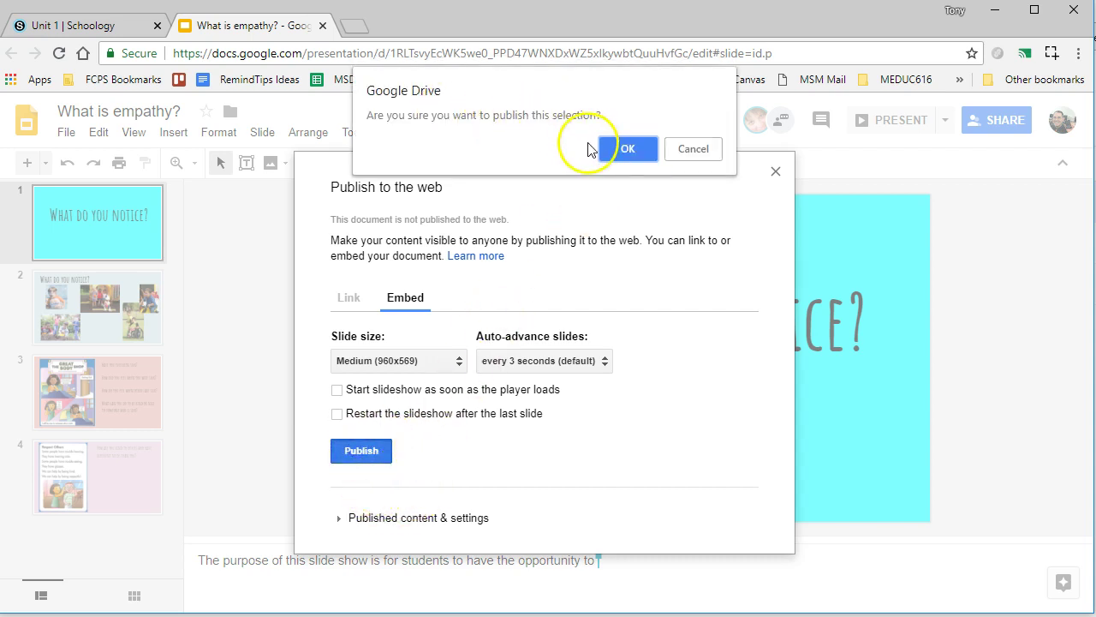
Confirm publishing the deck, then select and copy its iframe embed code
click(618, 145)
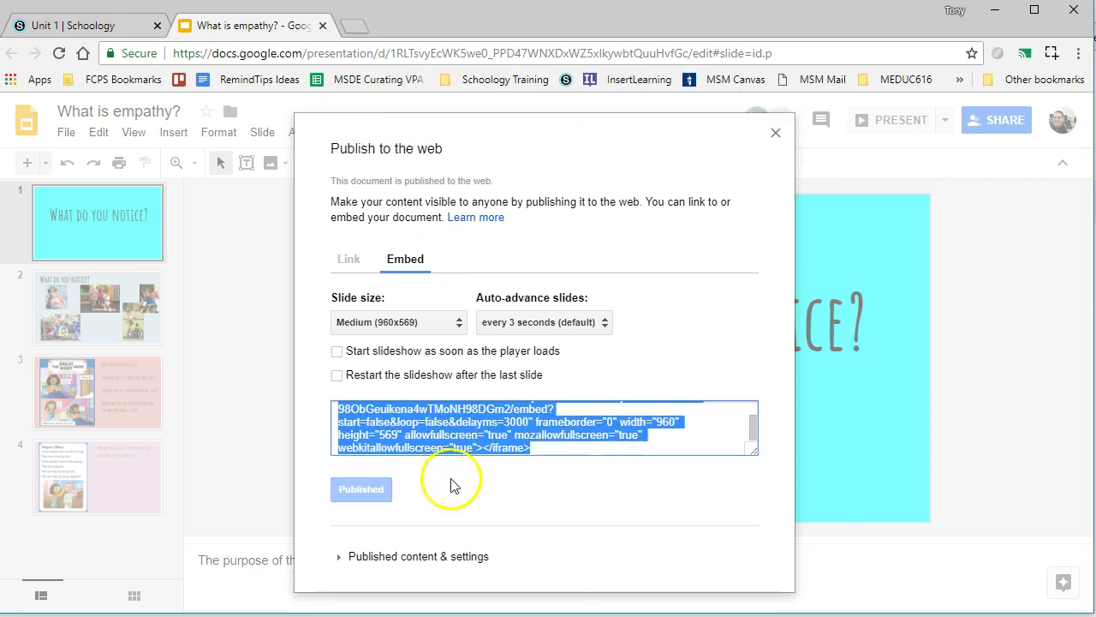
click(383, 558)
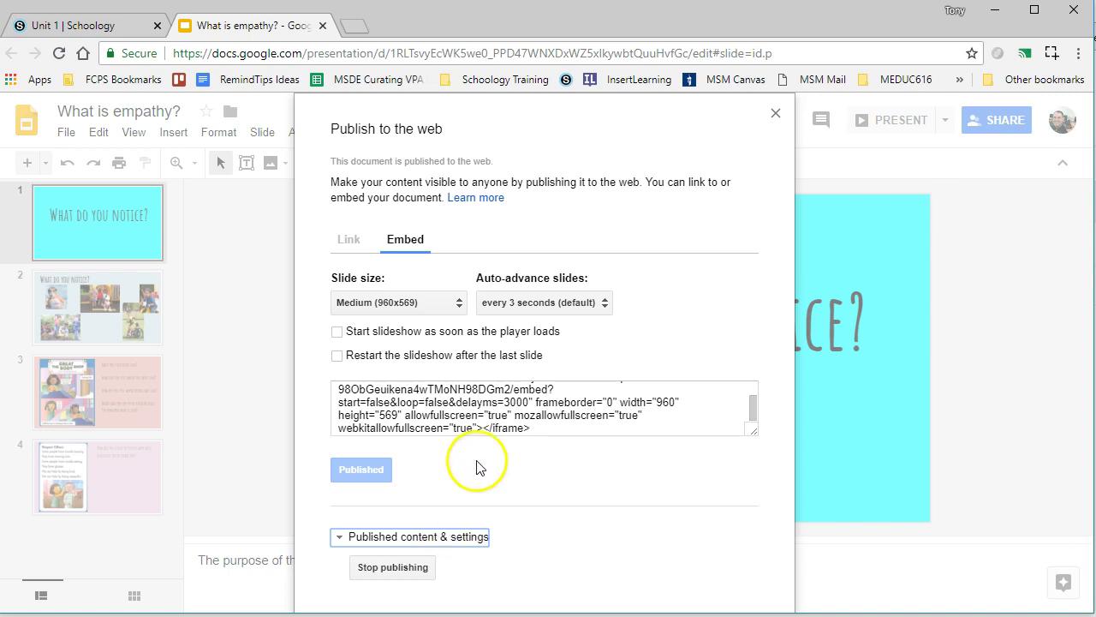
click(452, 411)
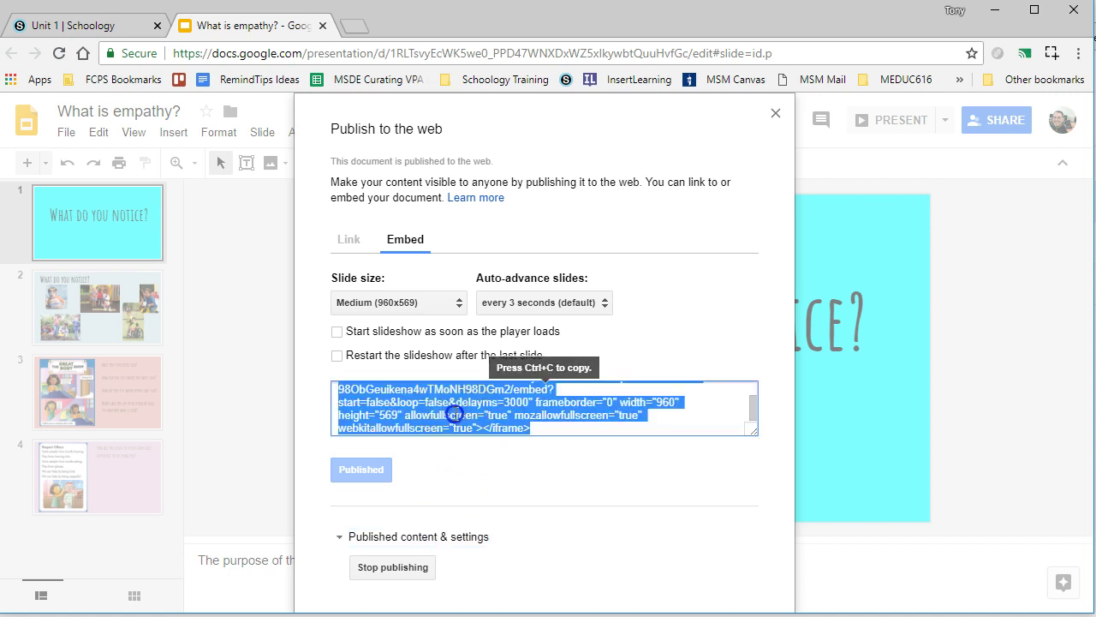
right_click(455, 417)
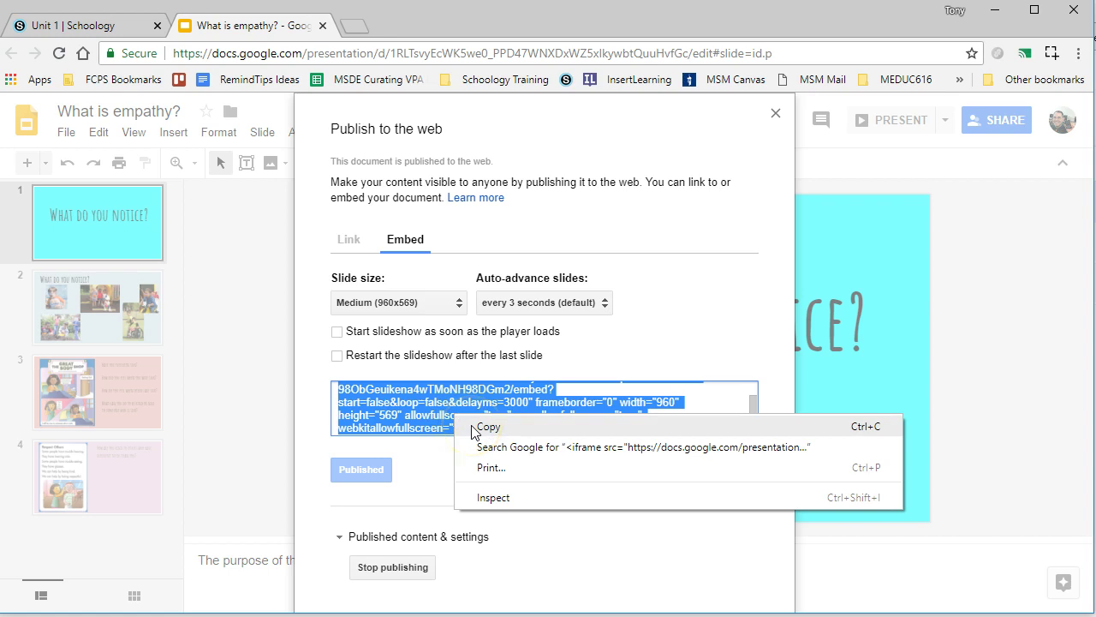
click(487, 427)
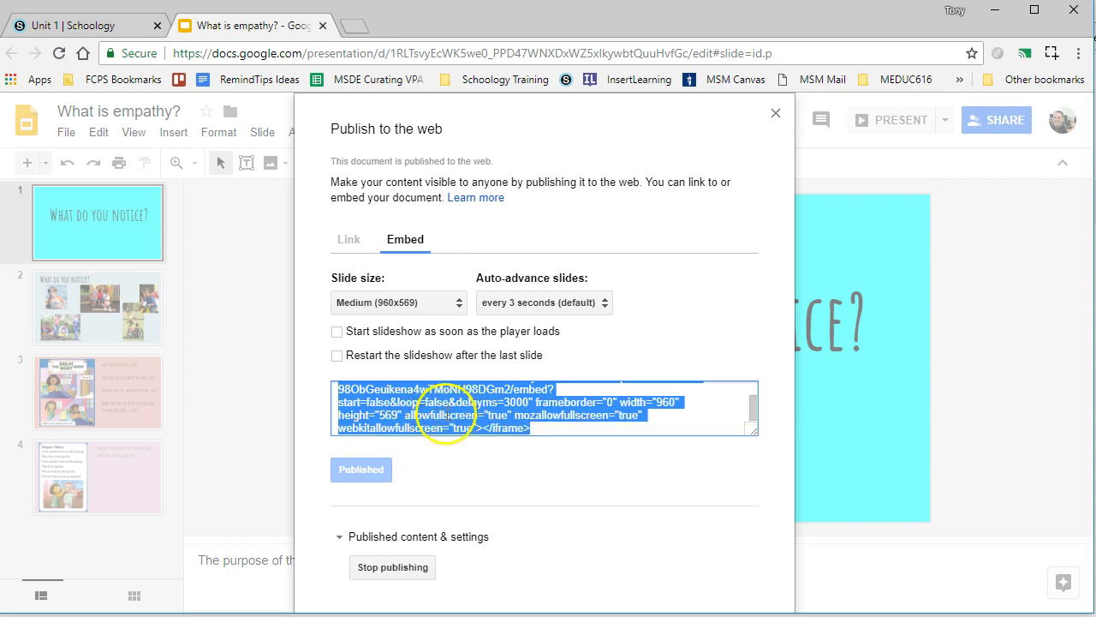
Add a new Unit 1 page titled 'What is Empathy?' and place the caret in its body
click(98, 32)
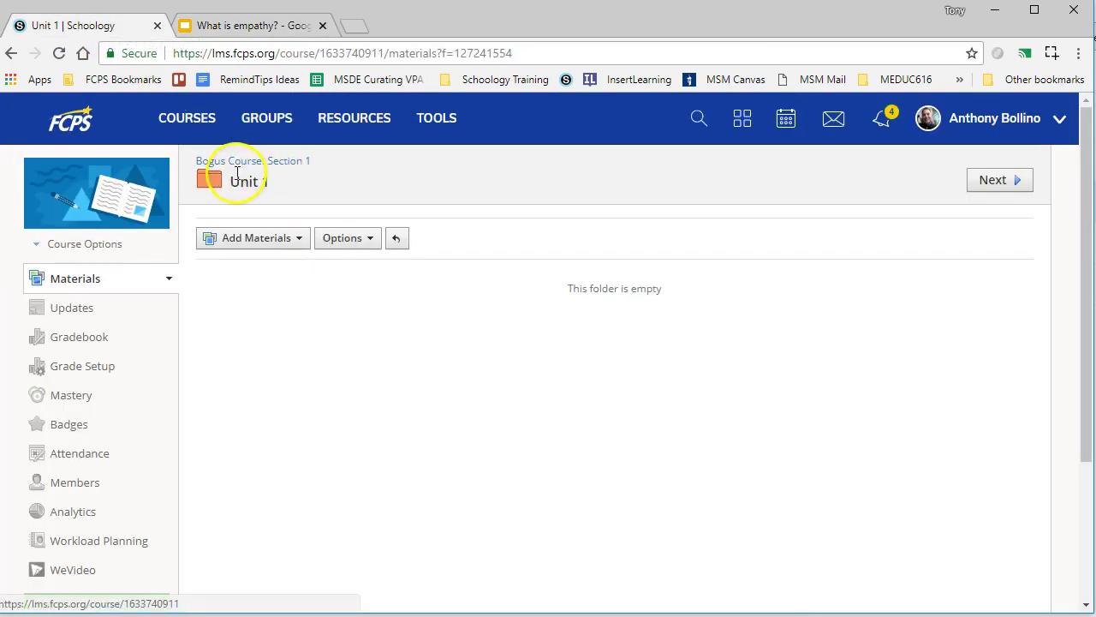
click(279, 240)
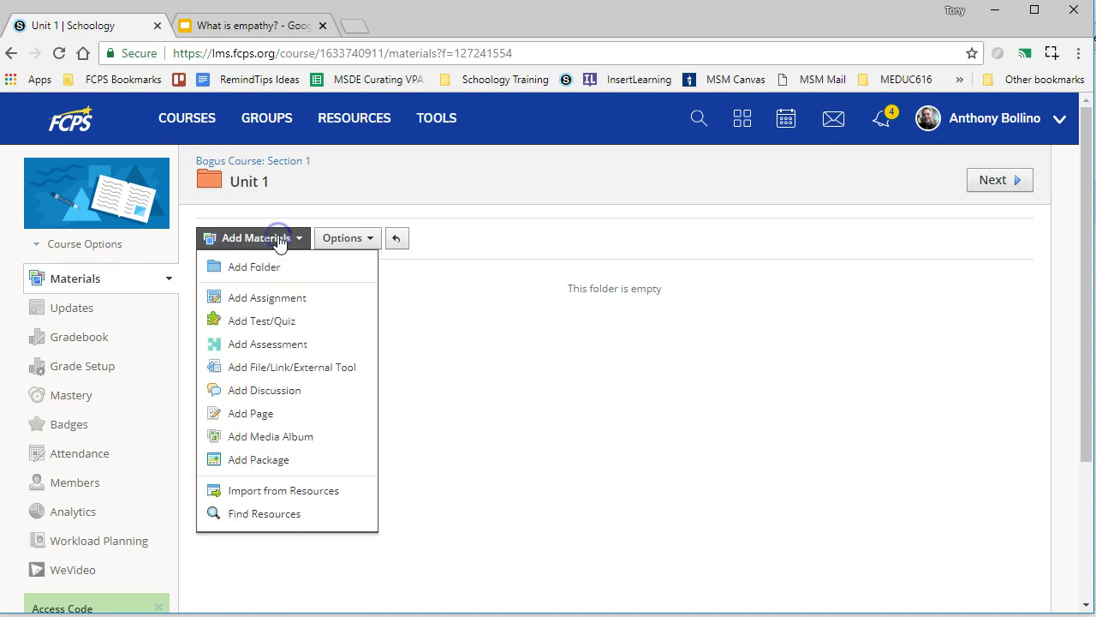
click(273, 410)
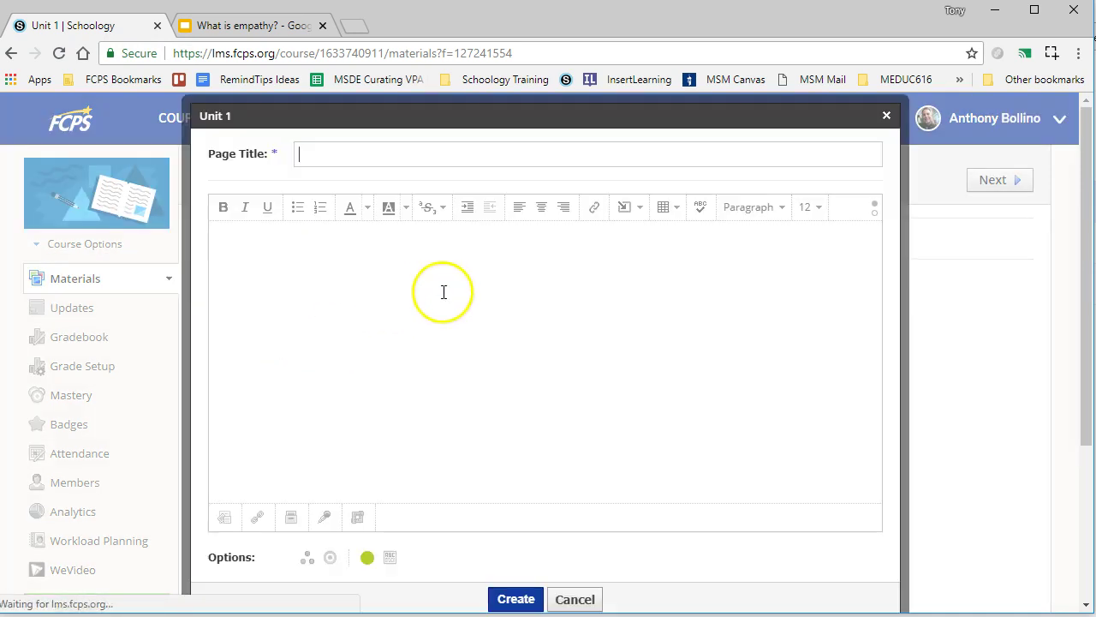
text(What is)
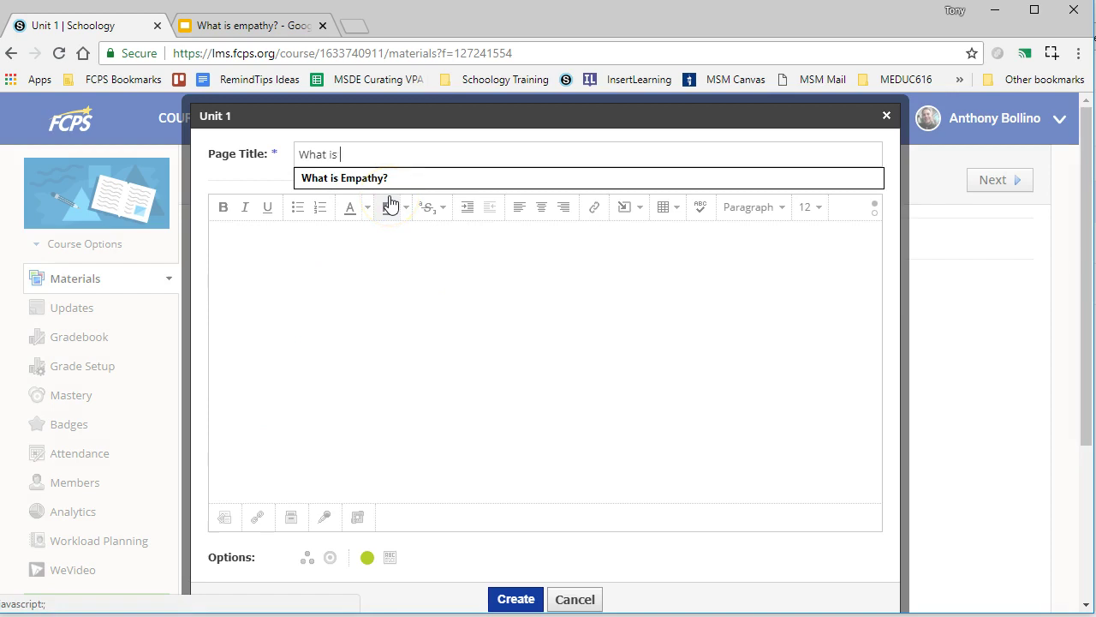
key(Down)
key(Return)
click(399, 246)
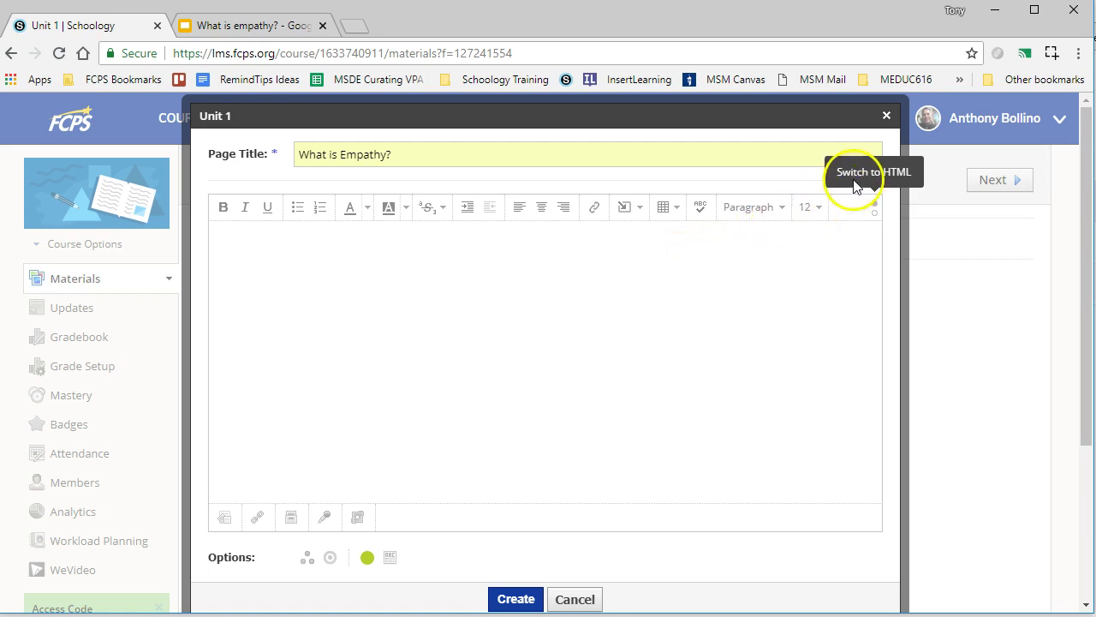
Paste the deck's iframe code into the HTML body, create the page, and open it
click(875, 208)
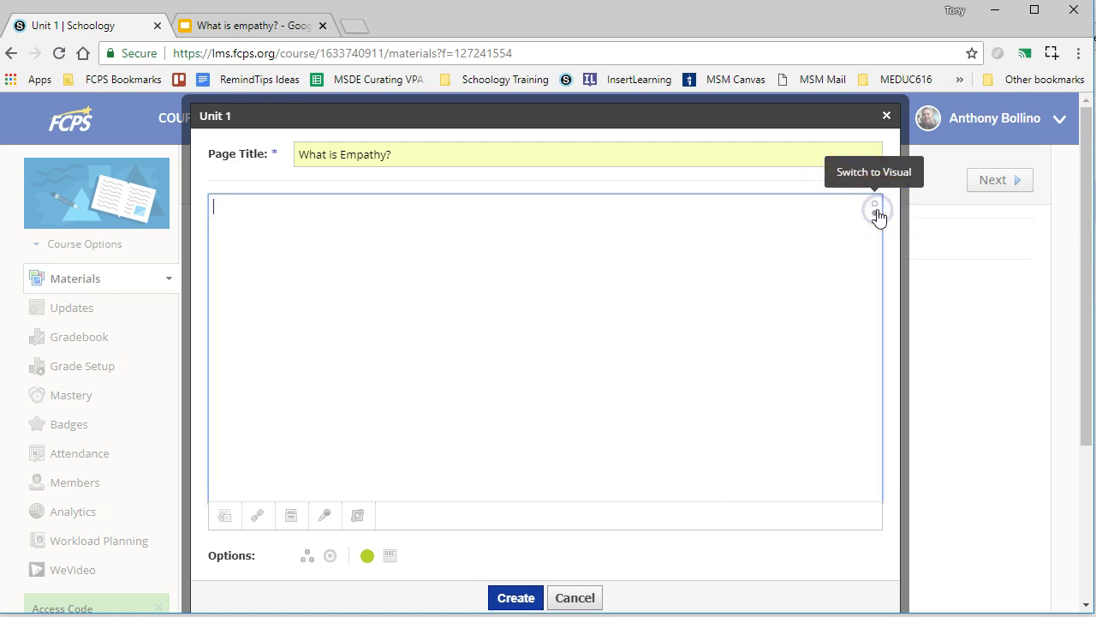
right_click(292, 272)
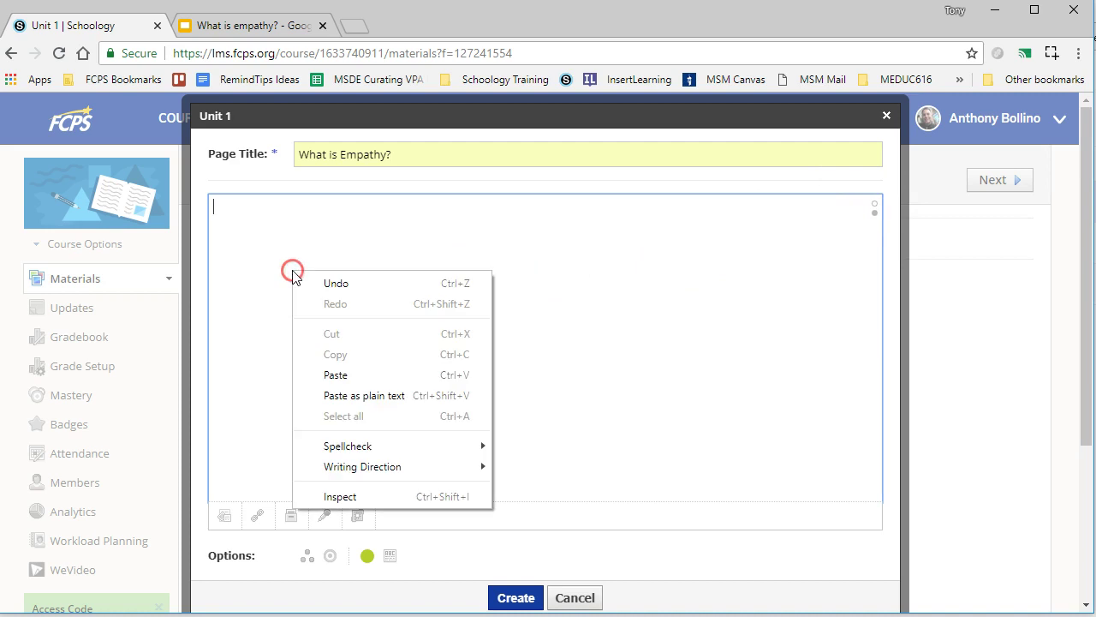
click(337, 374)
click(516, 597)
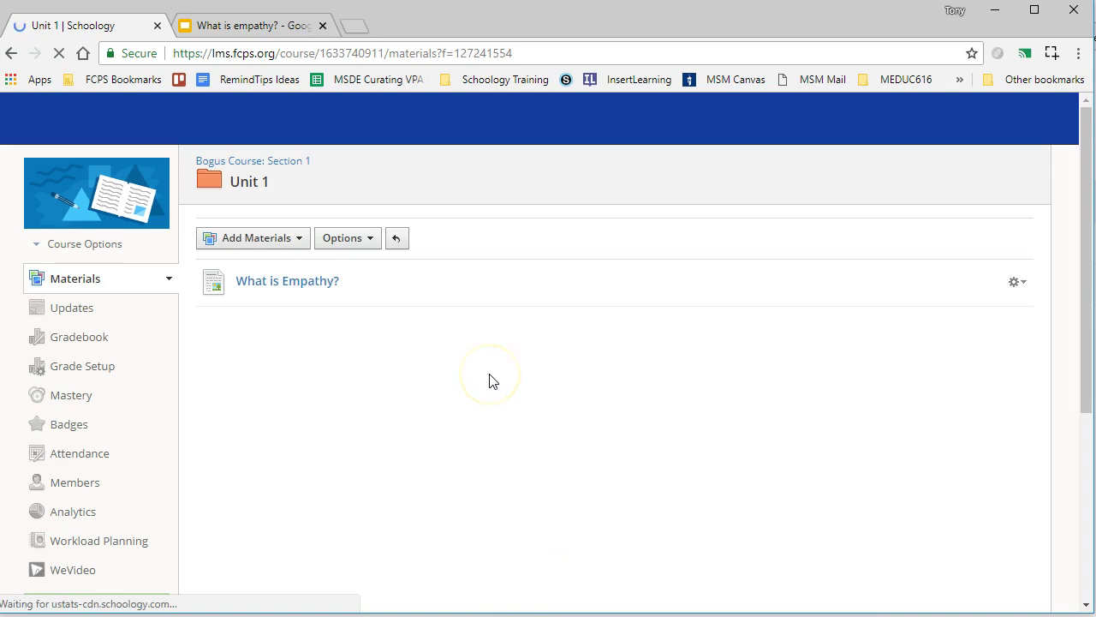
click(299, 290)
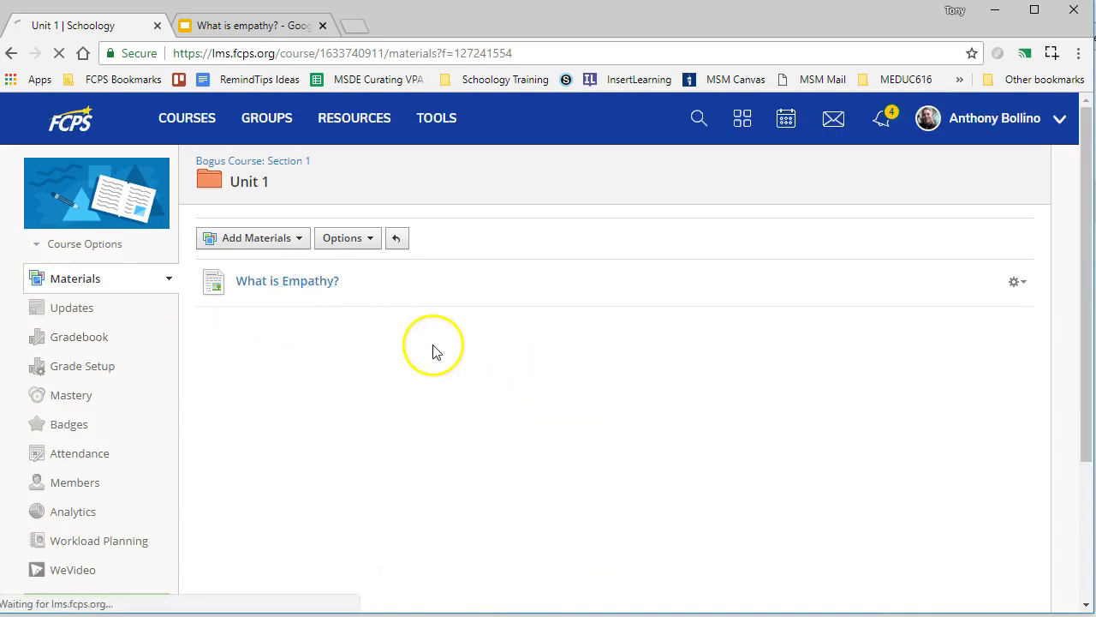
Step the embedded slideshow forward to slide 3, start autoplay, and return to the page top
scroll(839, 312, down, 3)
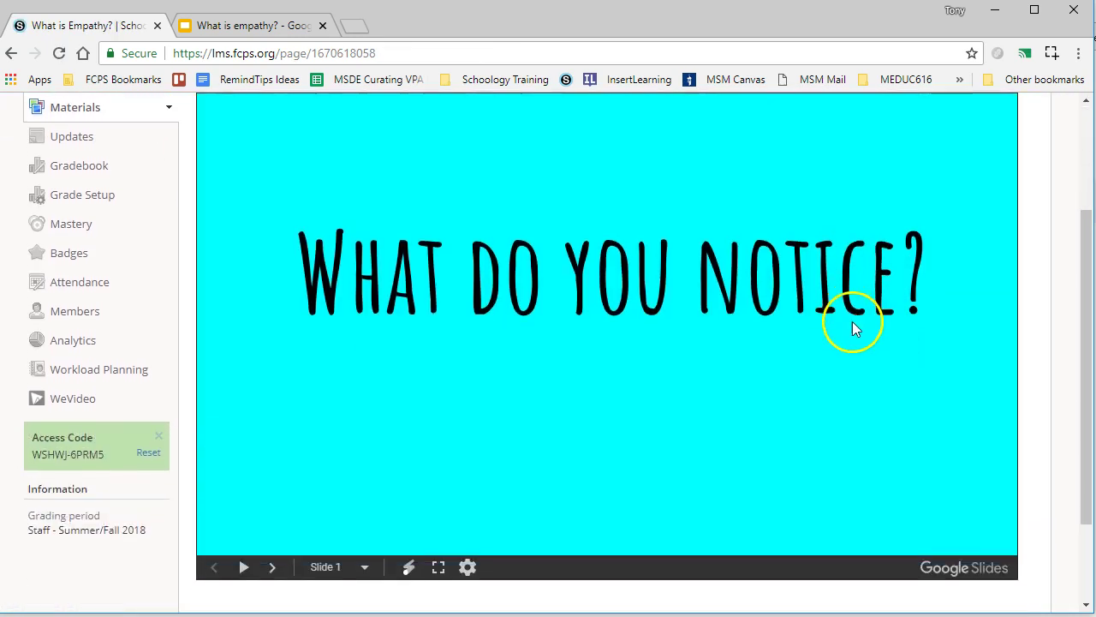
scroll(265, 541, up, 1)
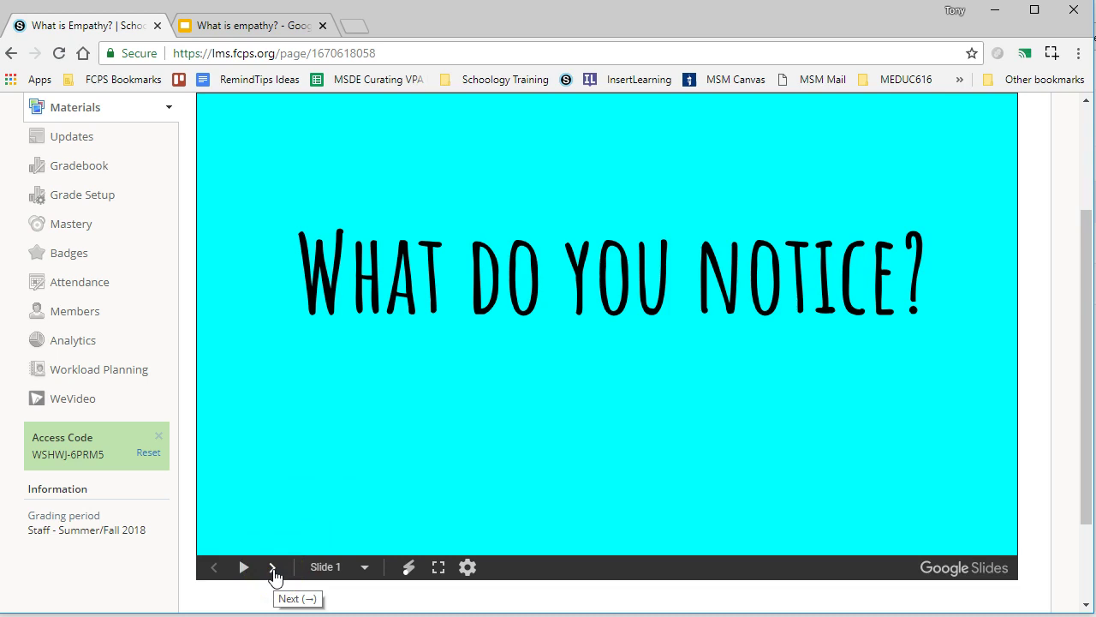
click(272, 570)
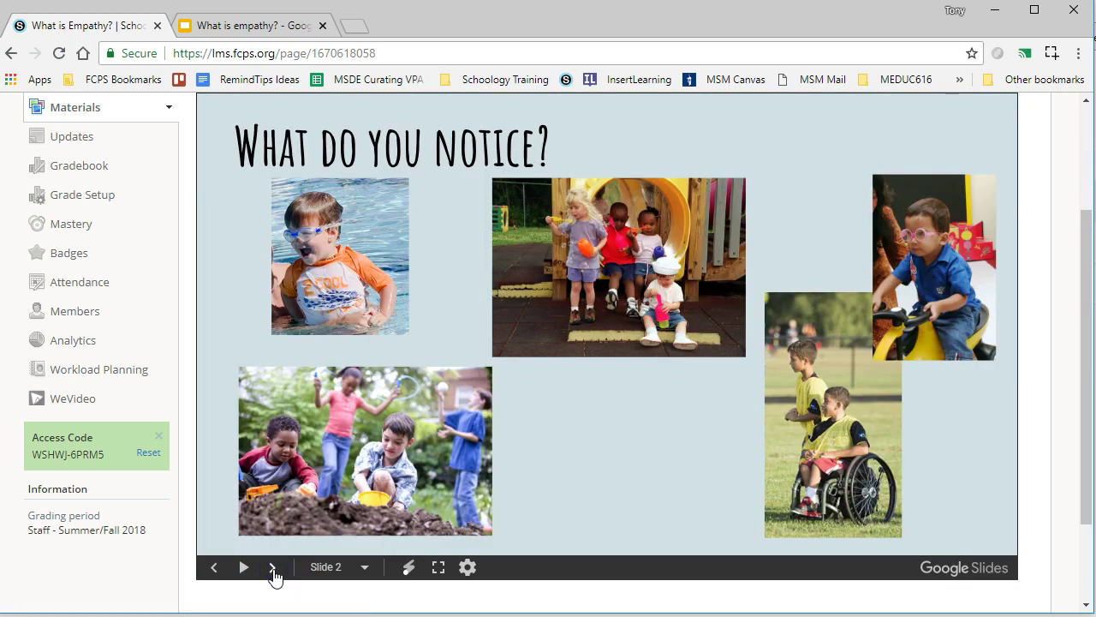
click(271, 569)
click(268, 569)
click(215, 567)
click(243, 567)
click(272, 570)
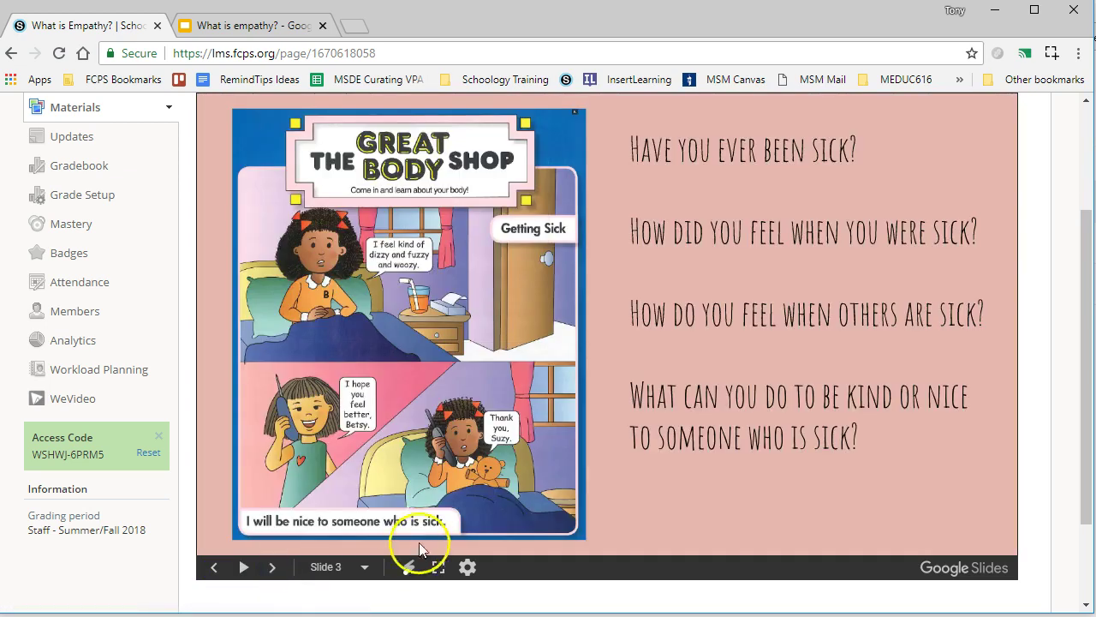
scroll(420, 538, up, 2)
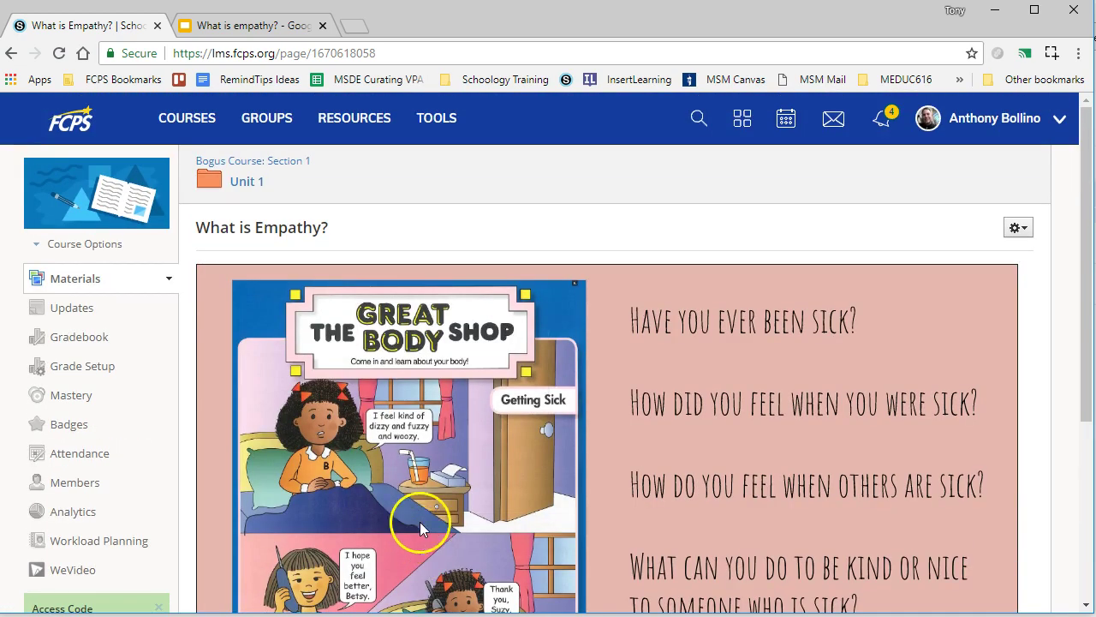
From the course materials, open Unit 1 and add another page titled 'What is Empathy?'
click(257, 161)
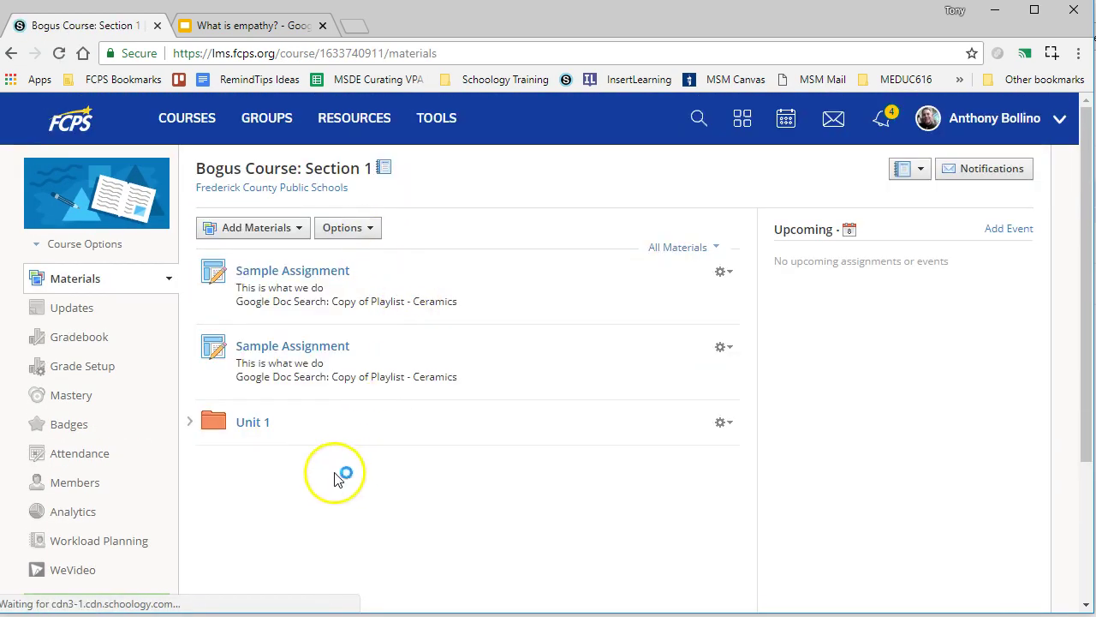
click(255, 424)
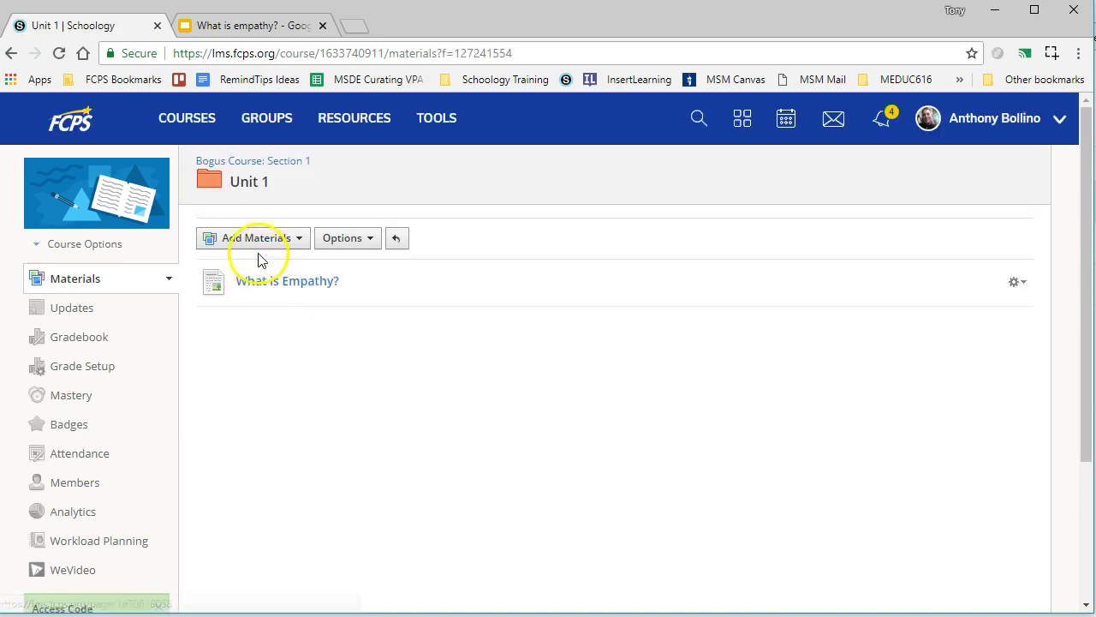
click(256, 240)
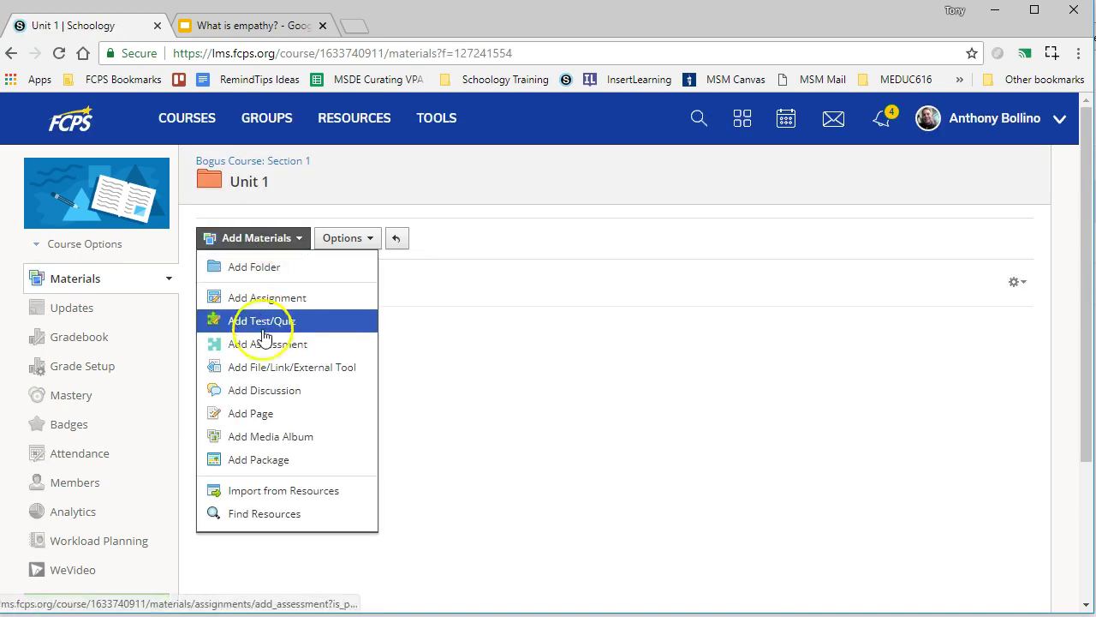
click(257, 413)
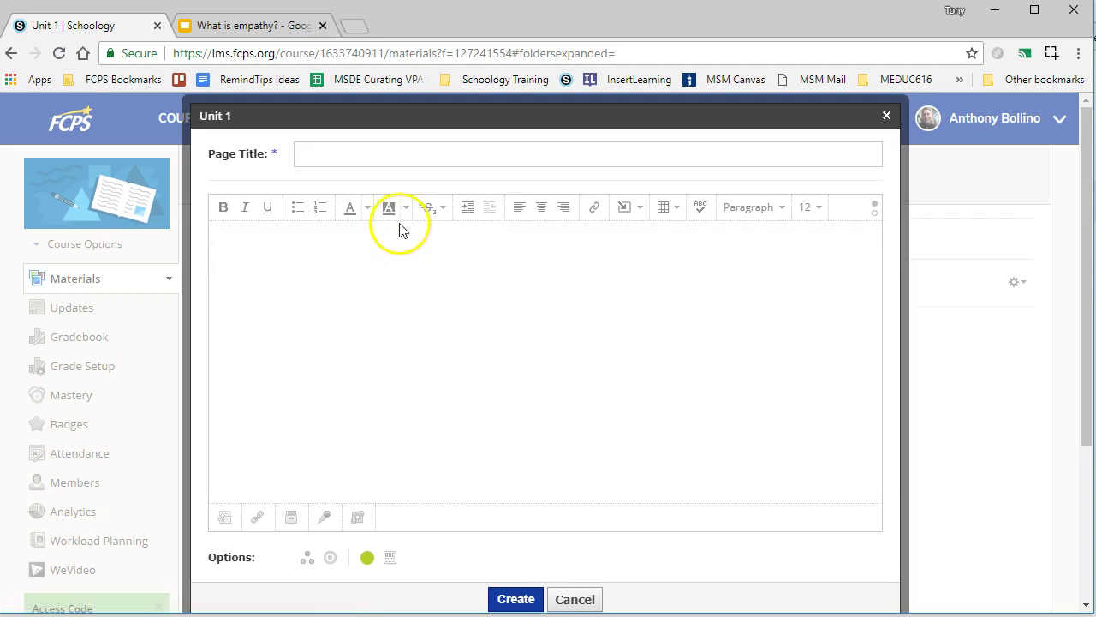
text(Wh)
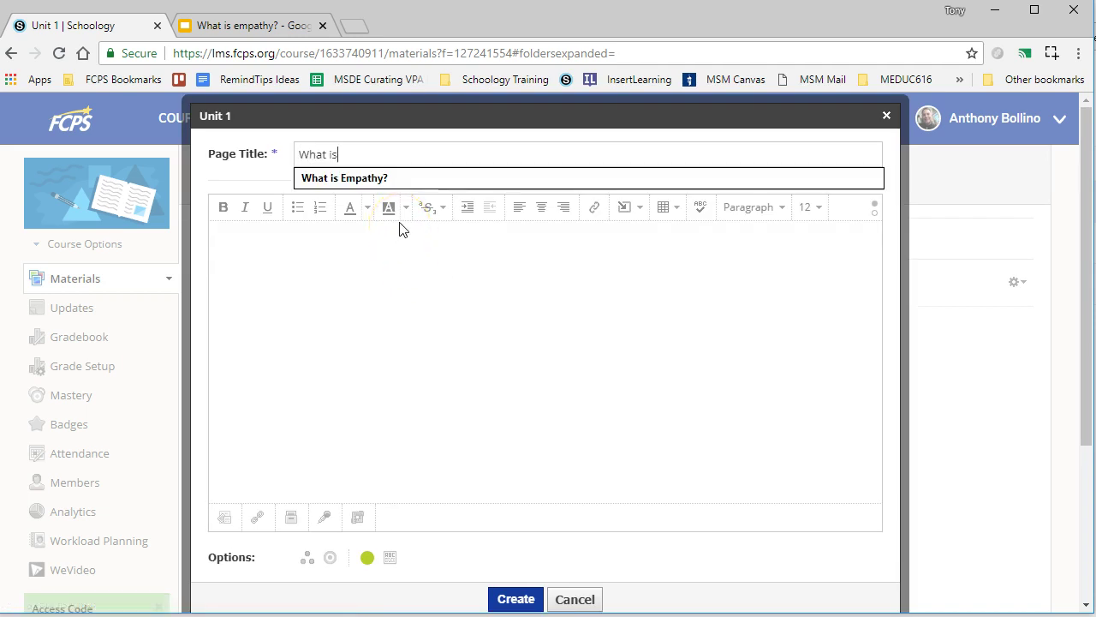
text(at is)
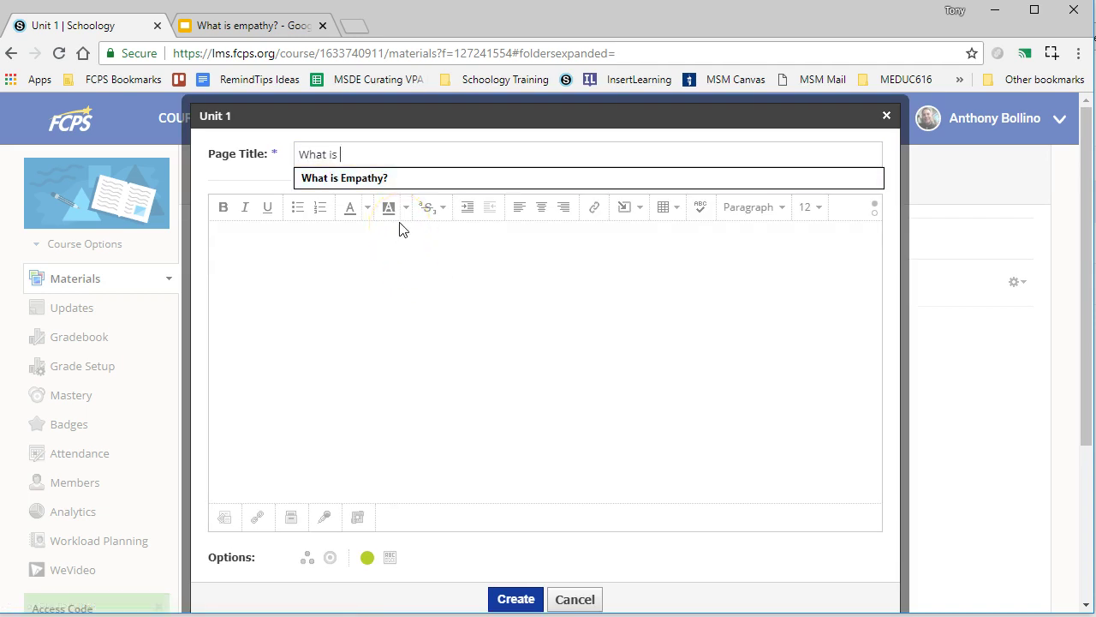
key(Down)
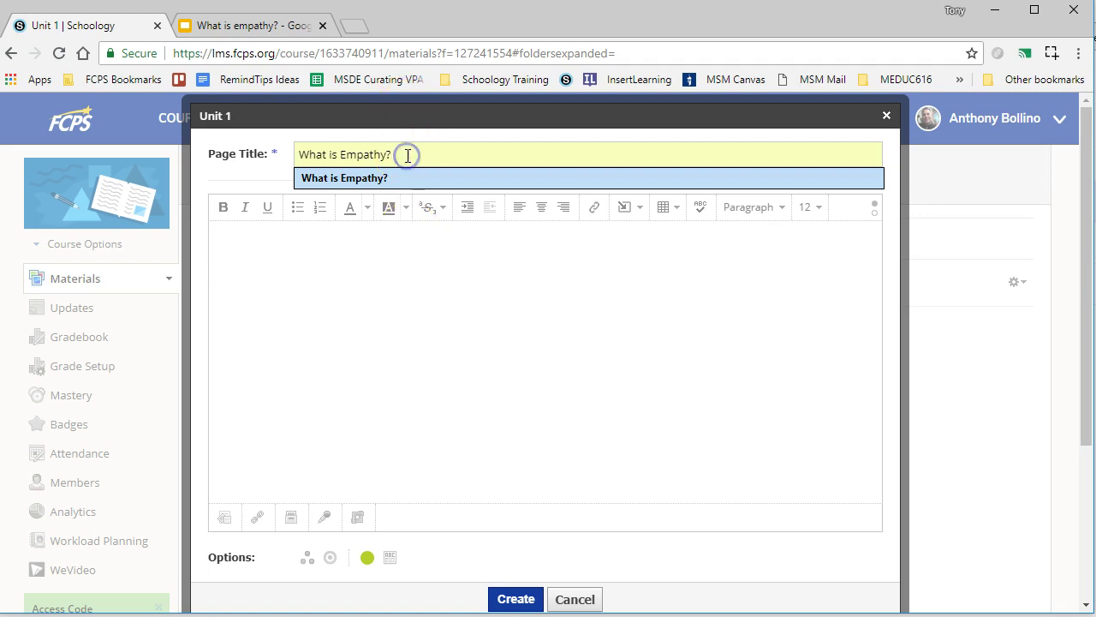
click(384, 177)
click(417, 265)
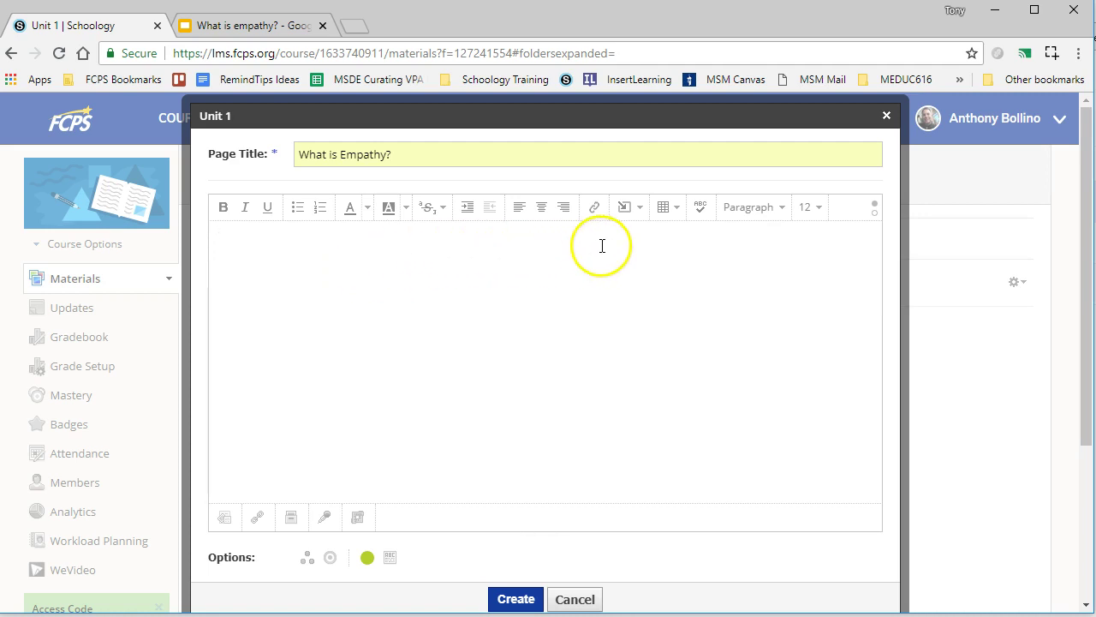
Write 'I put text on the page in addition to the slide show.' in the page body
text(I)
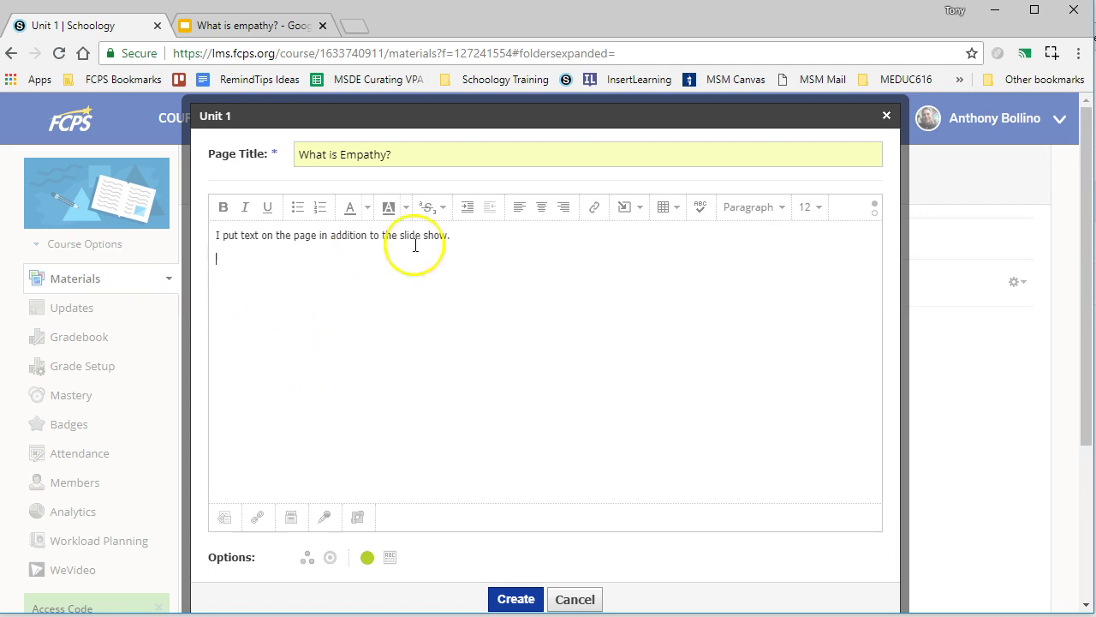
click(628, 214)
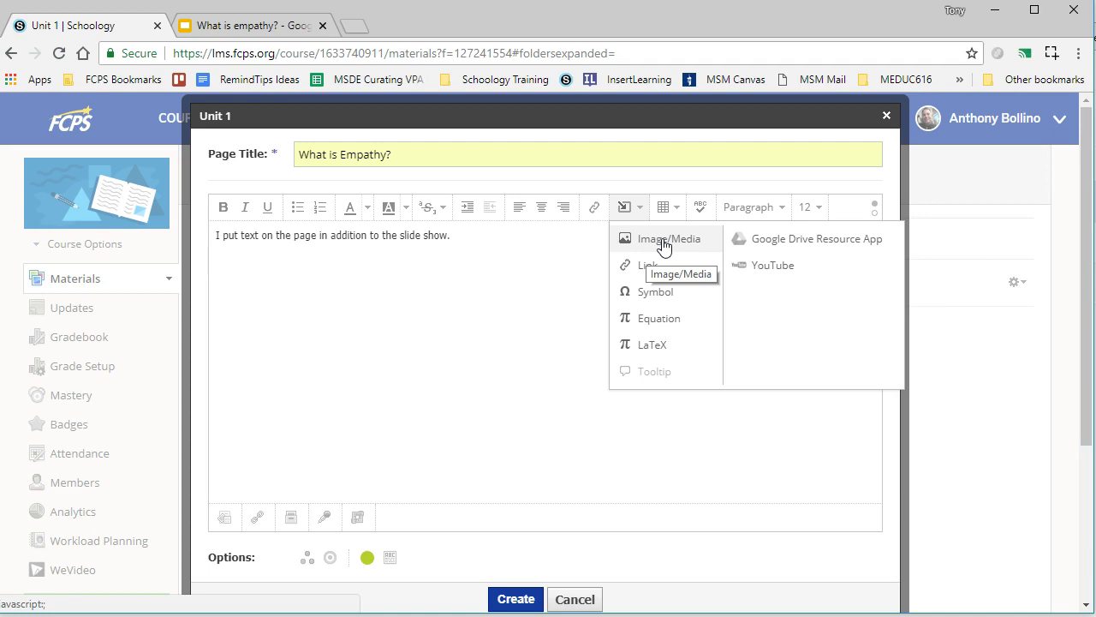
Insert the copied iframe code as web Media through Image/Media > From the Web
click(664, 244)
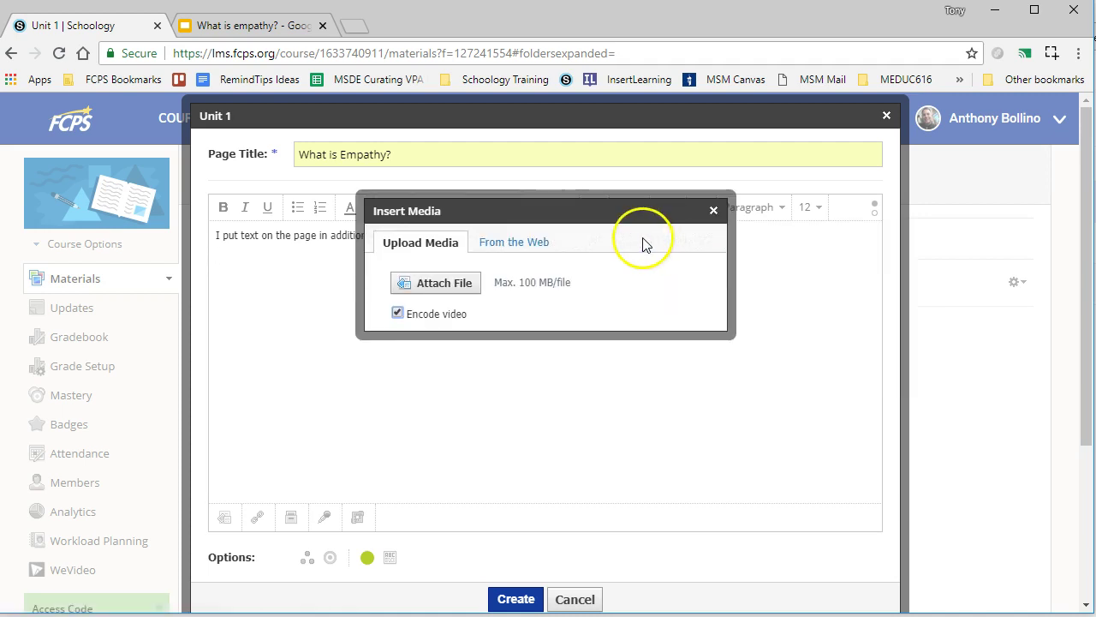
click(548, 244)
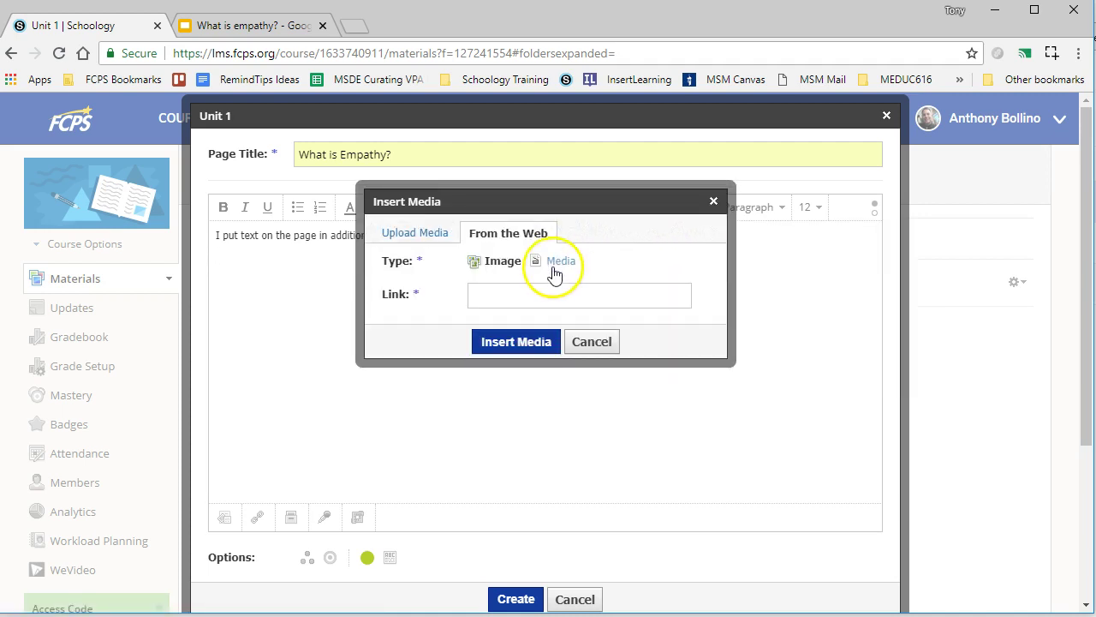
click(559, 262)
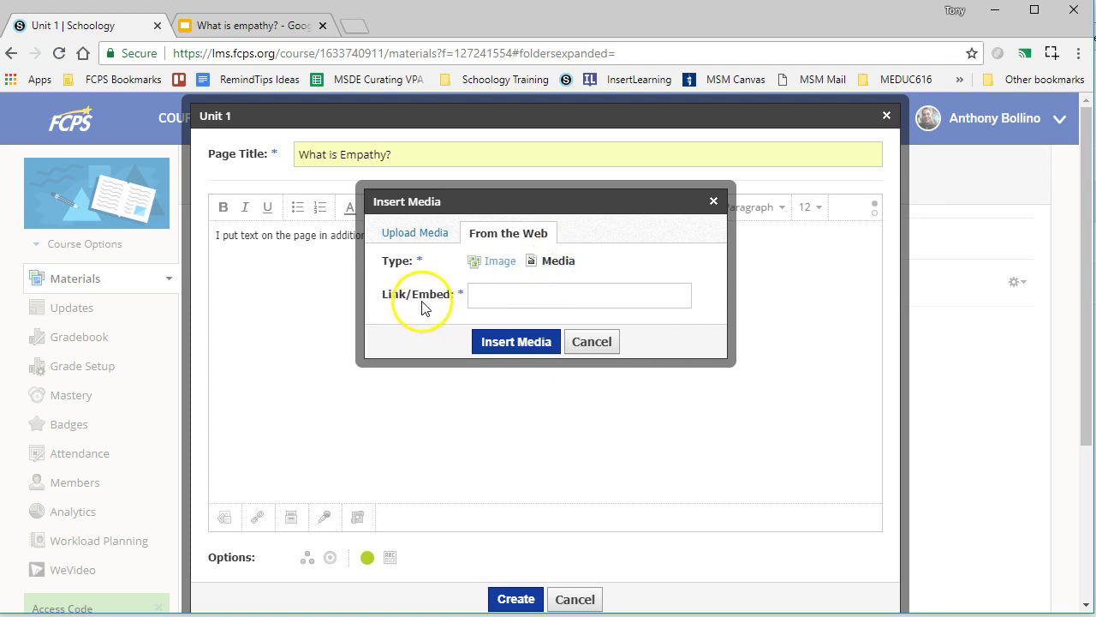
click(480, 298)
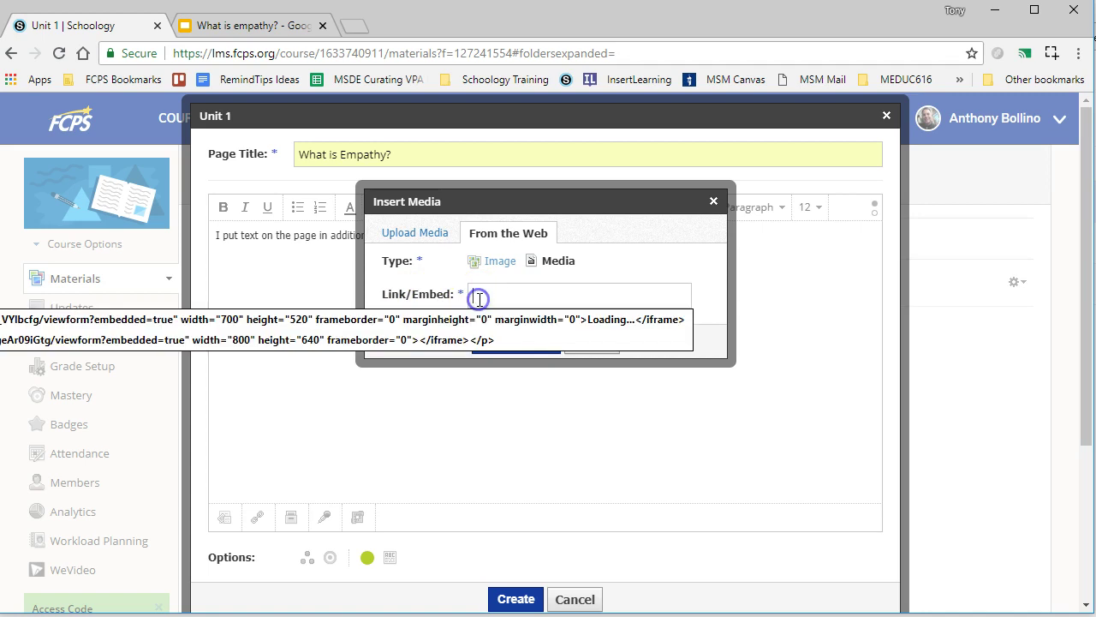
right_click(479, 297)
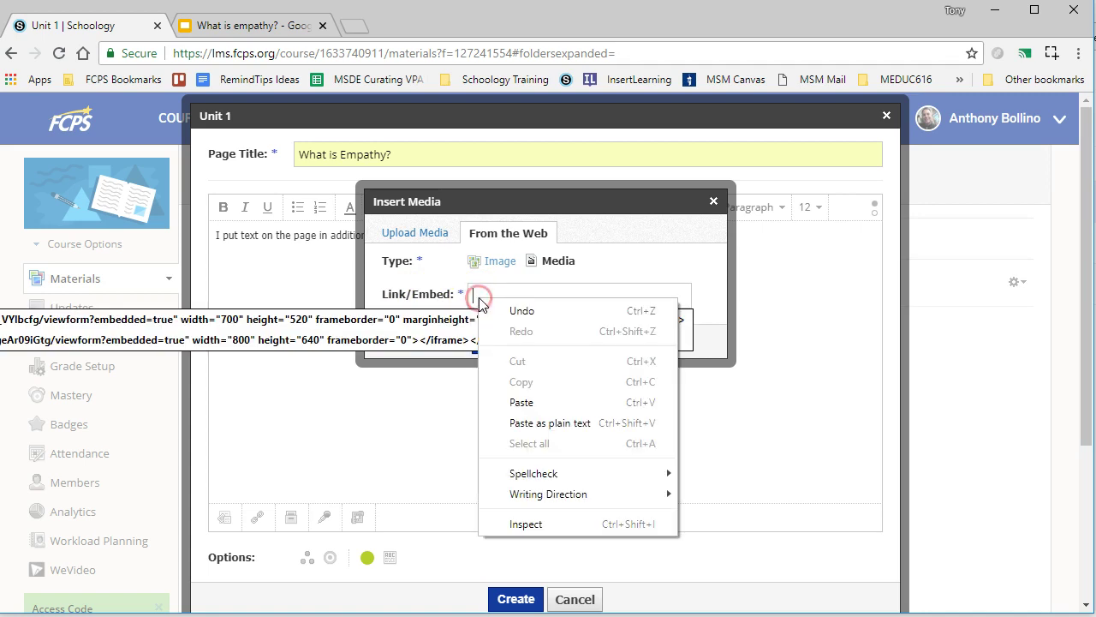
click(523, 396)
click(505, 343)
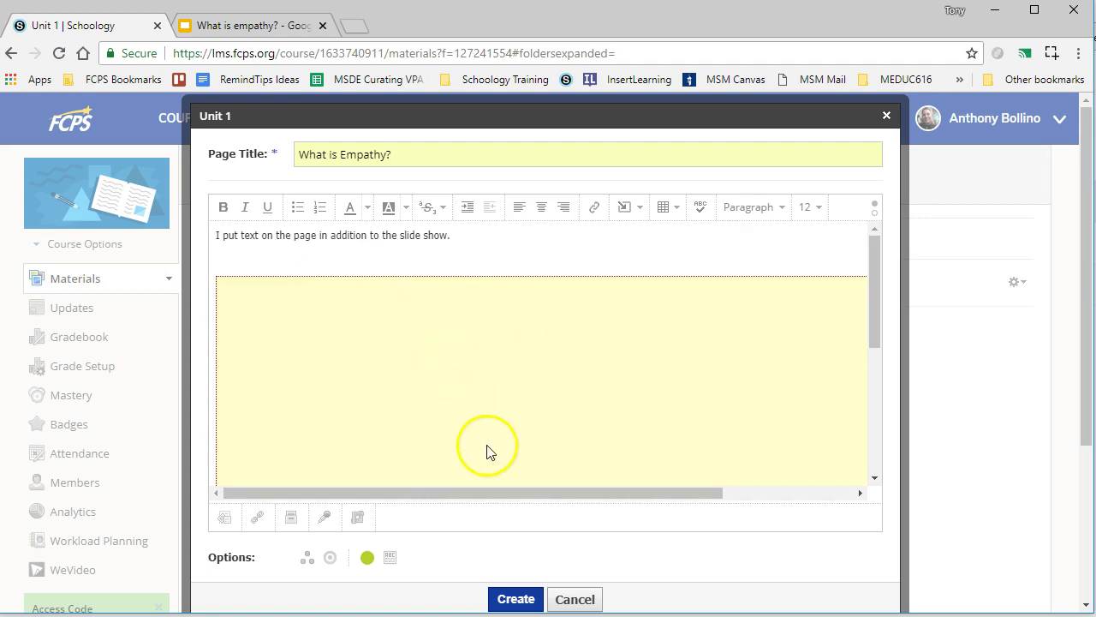
Create the page, then open the second 'What is Empathy?' page and scroll through it
click(517, 598)
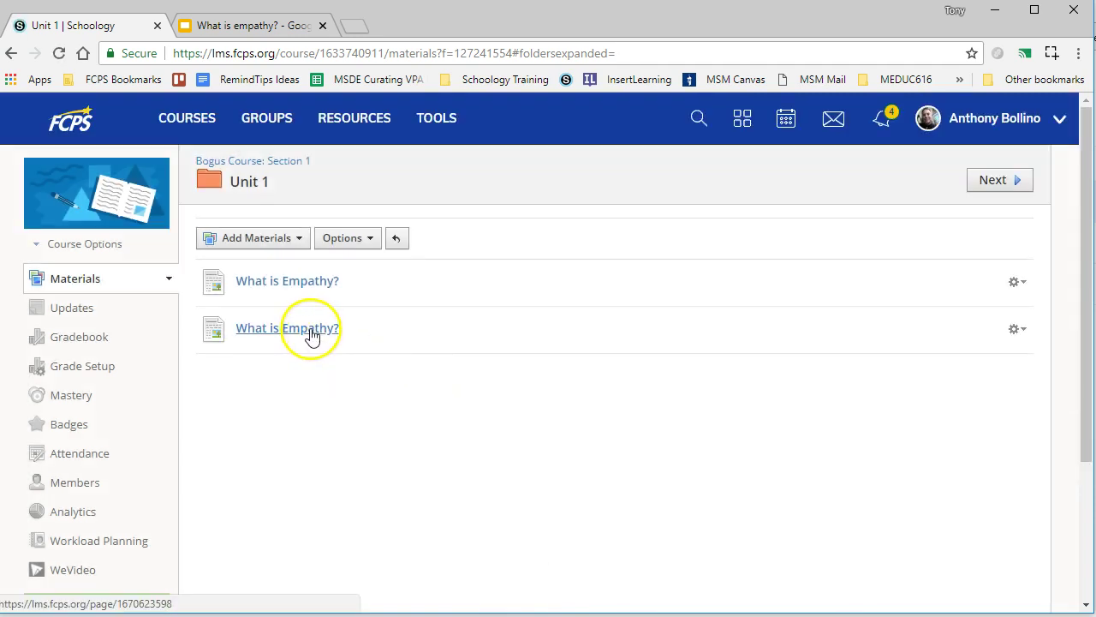
click(311, 334)
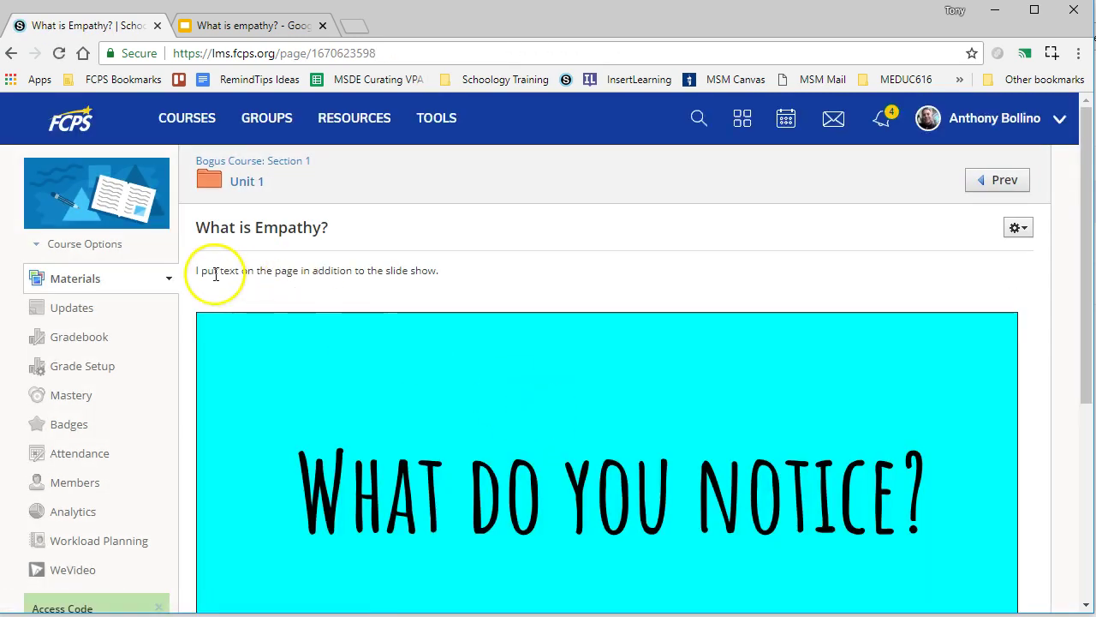
drag(215, 269, 383, 271)
scroll(514, 359, down, 2)
scroll(610, 462, down, 3)
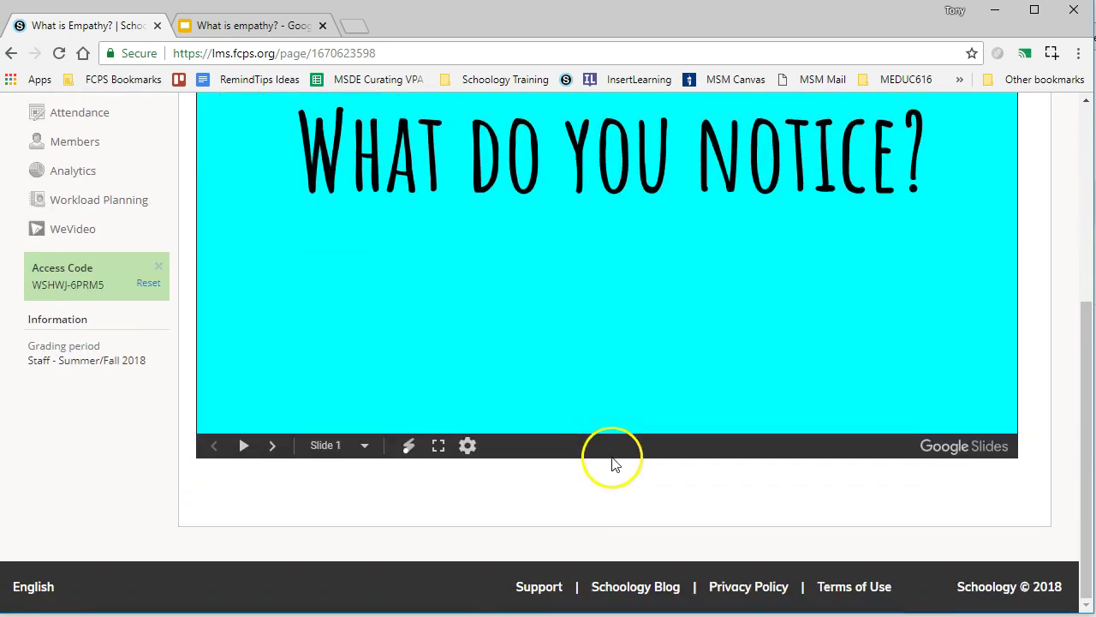
scroll(608, 450, up, 5)
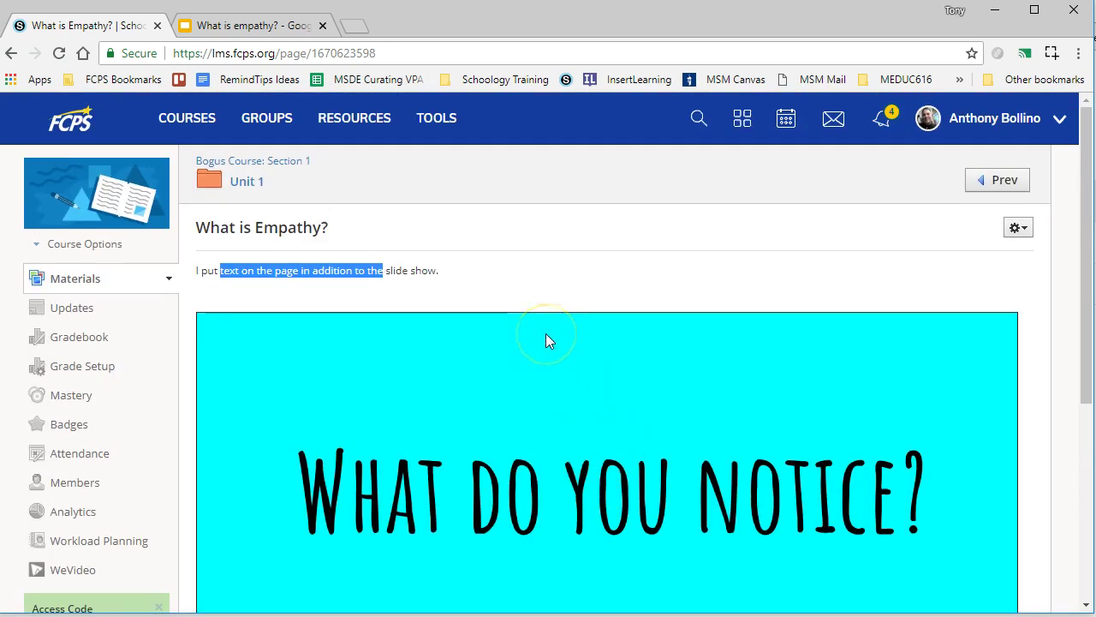